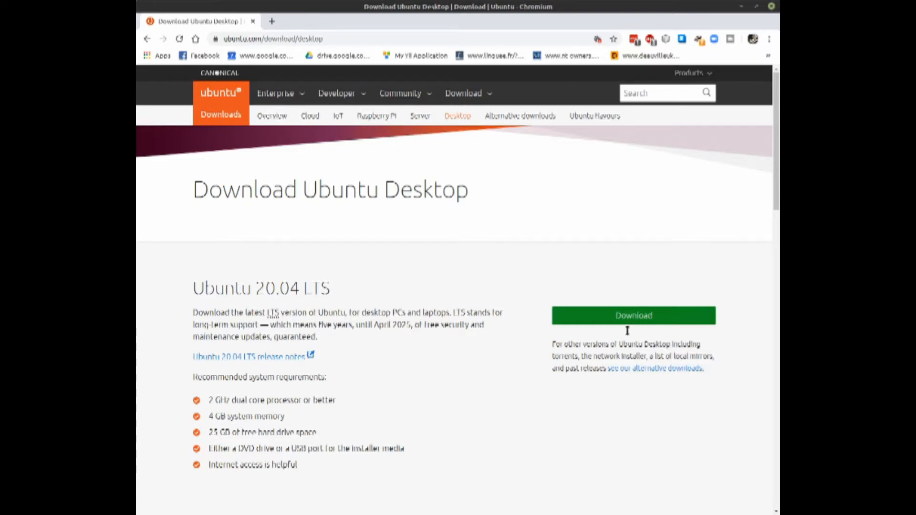
# - Start the Ubuntu 20.04 LTS desktop download and cancel it
pyautogui.click(633, 315)
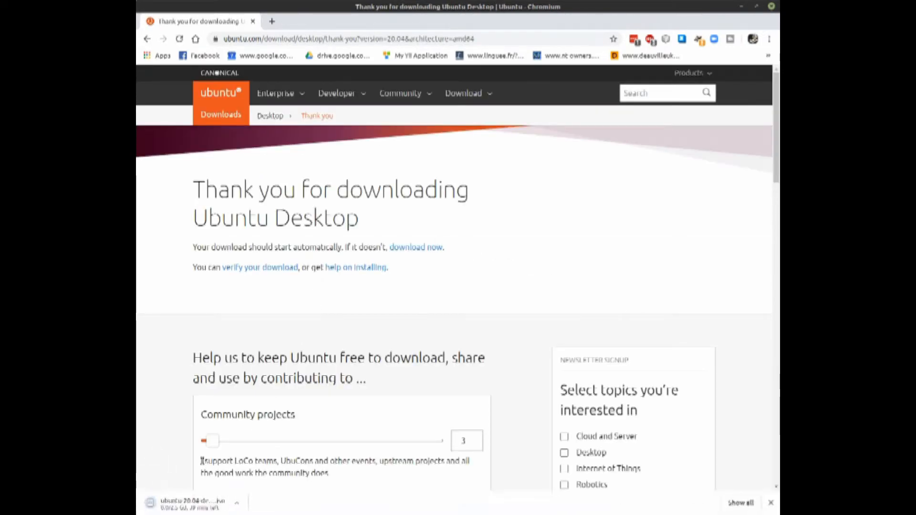
pyautogui.click(240, 503)
pyautogui.click(267, 486)
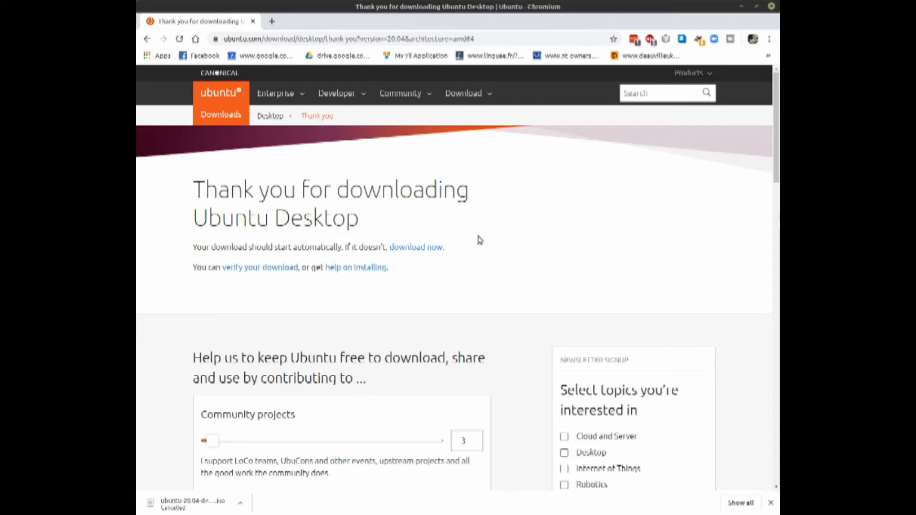
# - Look over the contribution options on the Ubuntu download thank-you page
pyautogui.scroll(-12, 479, 240)
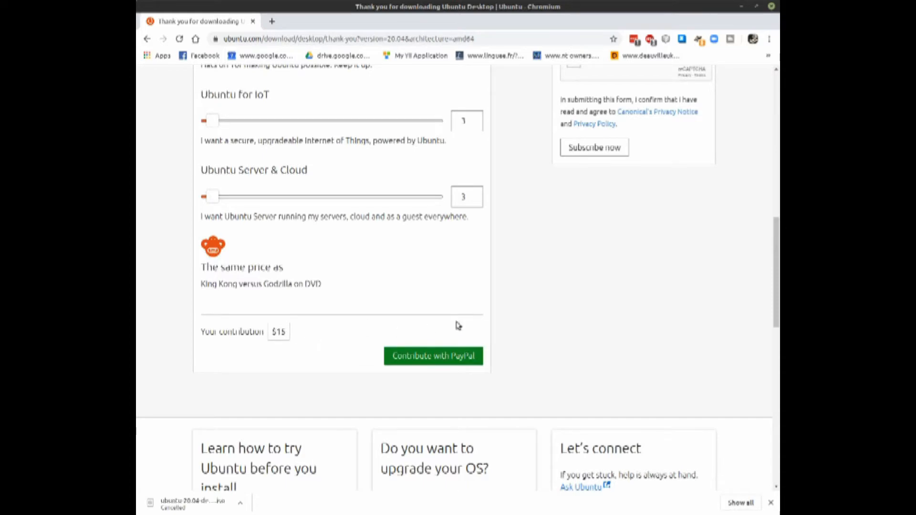
pyautogui.scroll(3, 526, 327)
pyautogui.scroll(10, 526, 328)
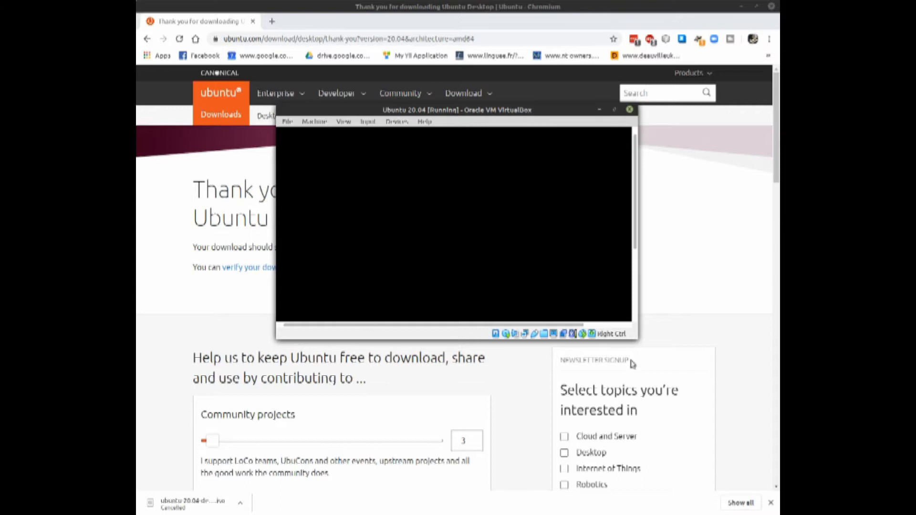
# - Enlarge the Ubuntu 20.04 virtual machine window in VirtualBox and start the Ubuntu installation in English
pyautogui.moveTo(638, 339); pyautogui.dragTo(709, 469)
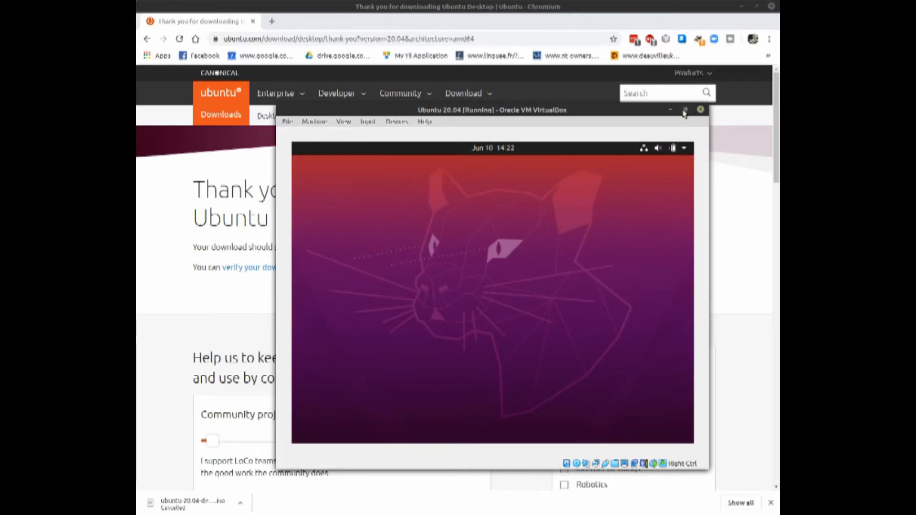
pyautogui.click(685, 113)
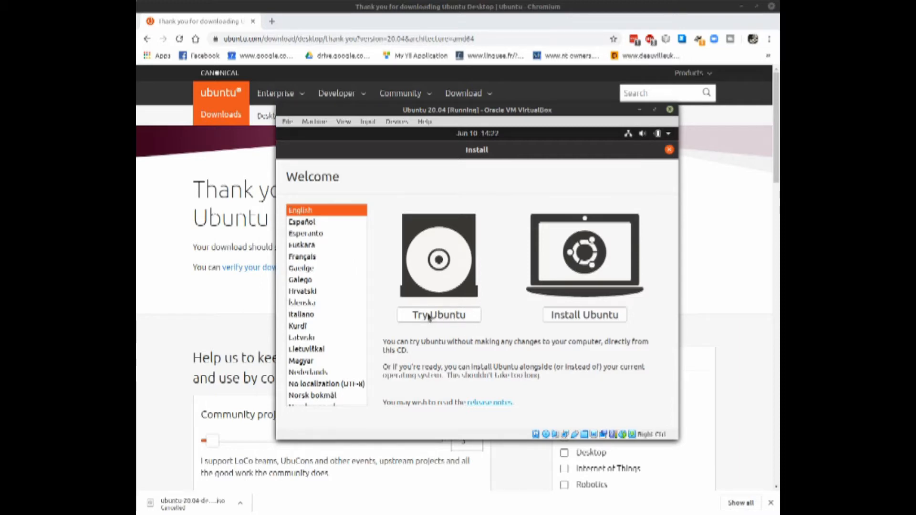
pyautogui.click(581, 321)
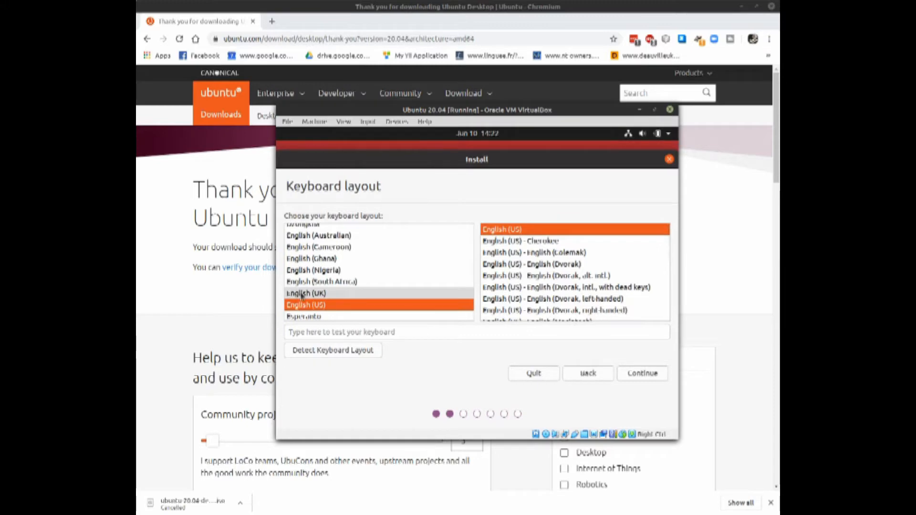
# - Choose the English (UK) keyboard layout and continue the installation
pyautogui.click(324, 294)
pyautogui.scroll(-1, 317, 296)
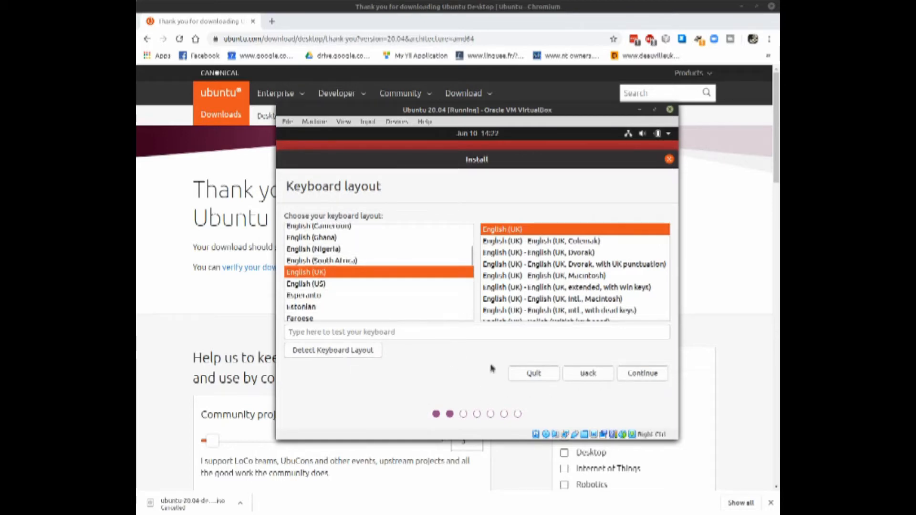
pyautogui.click(643, 373)
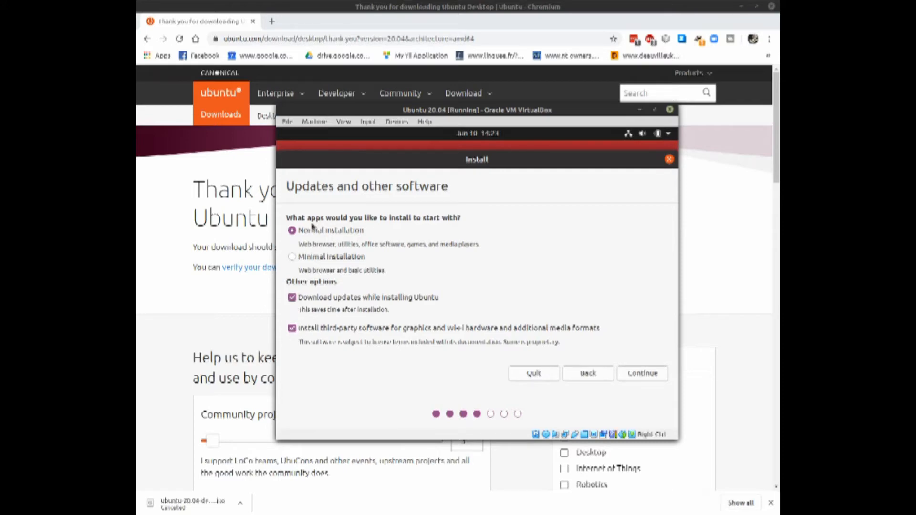
# - Proceed with a normal installation including updates and third-party software, erasing the disk and using London as the location
pyautogui.click(634, 375)
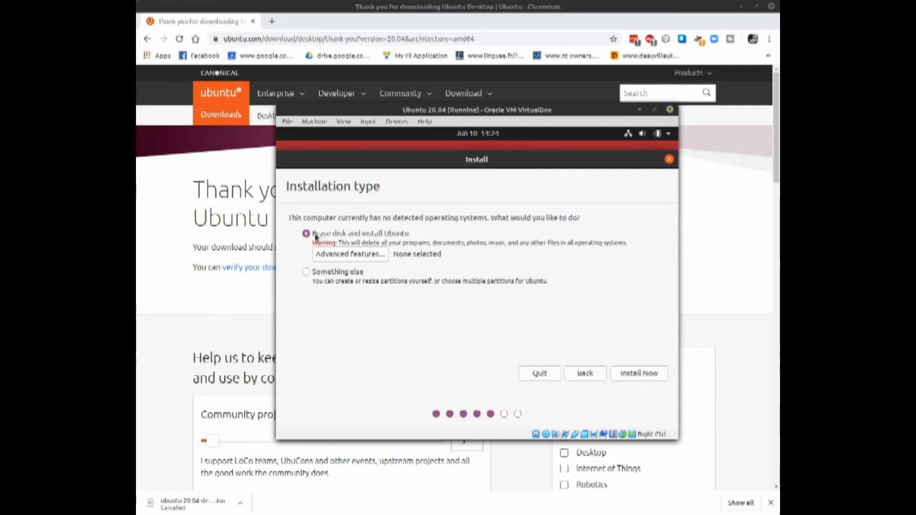
pyautogui.click(637, 374)
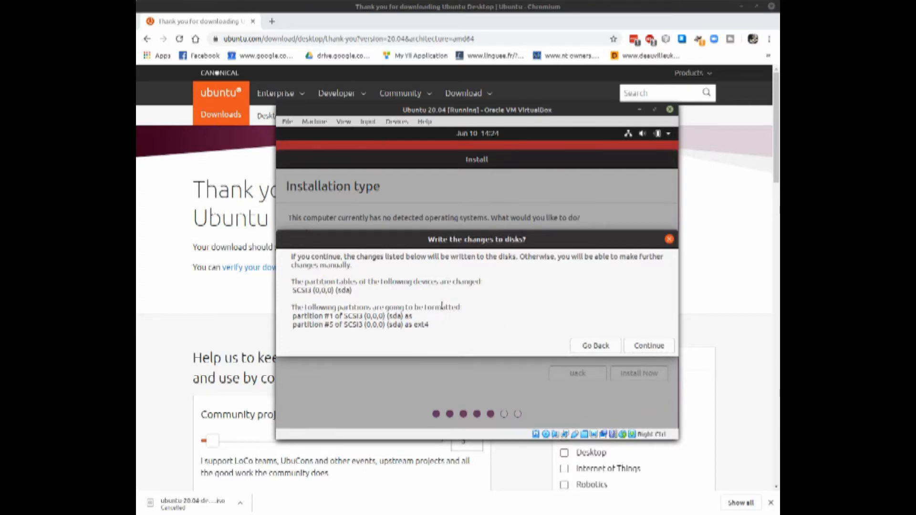
pyautogui.click(648, 346)
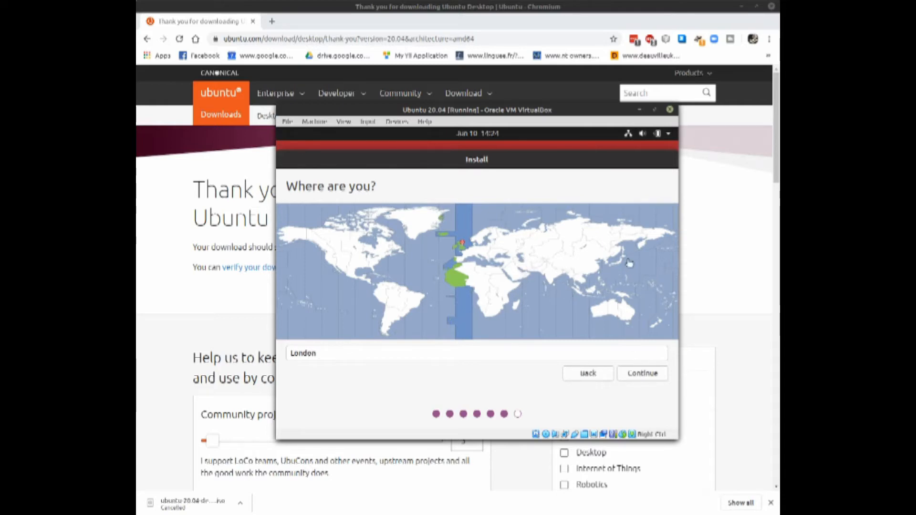
pyautogui.click(649, 374)
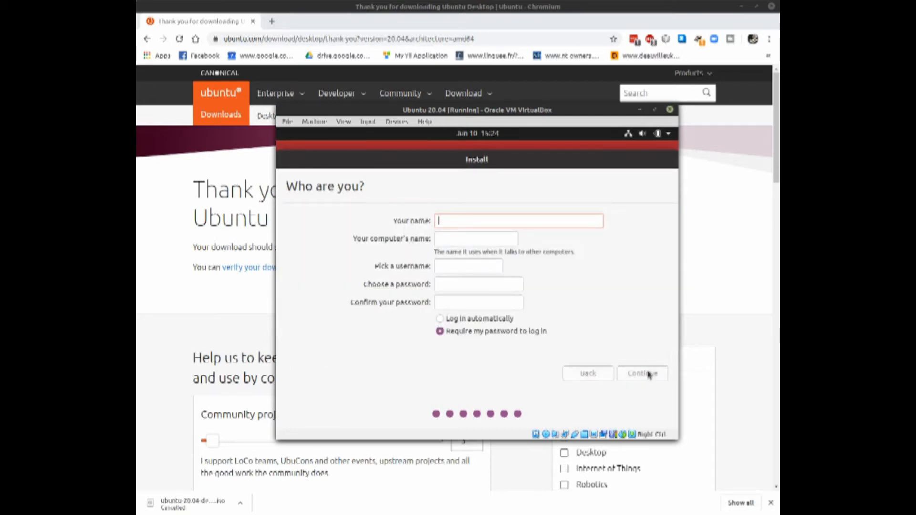
# - Enter the account holder's name and replace the VirtualBox part of the computer's name with Ubuntu2004
pyautogui.write('John')
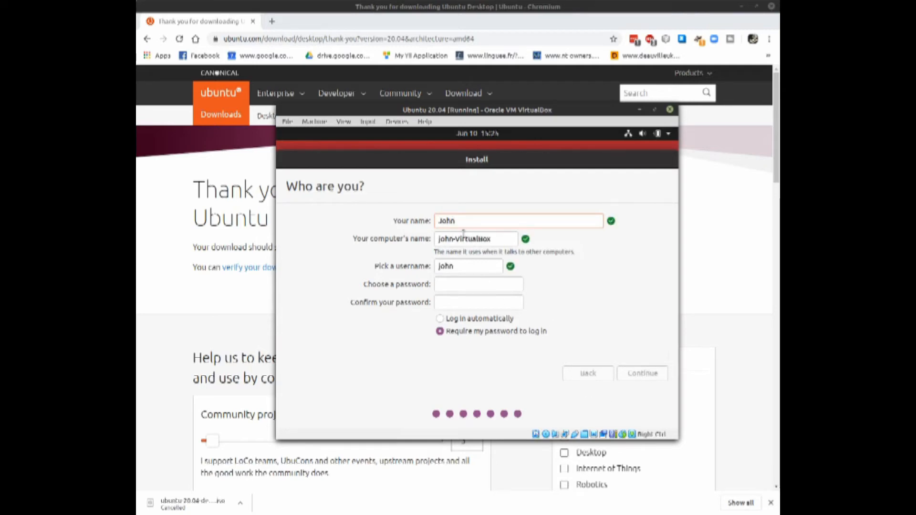
pyautogui.moveTo(456, 239); pyautogui.dragTo(495, 241)
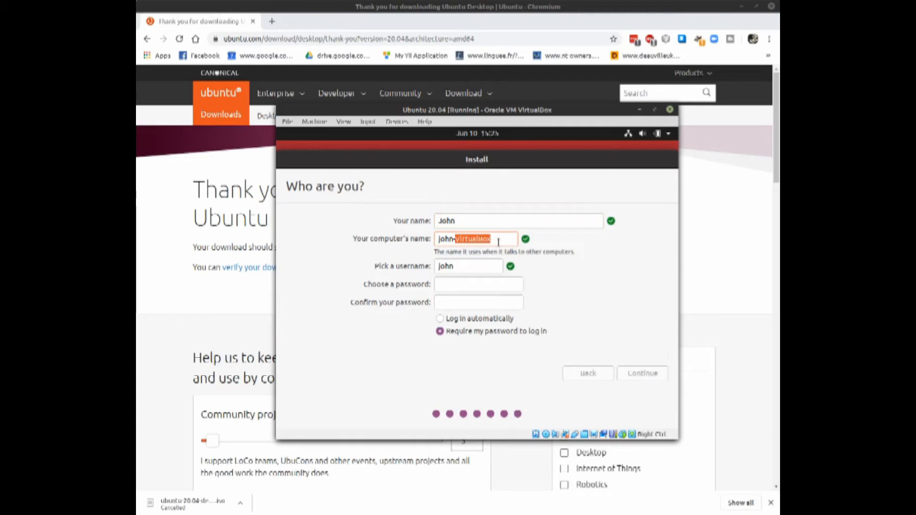
pyautogui.write('ubuntu2004')
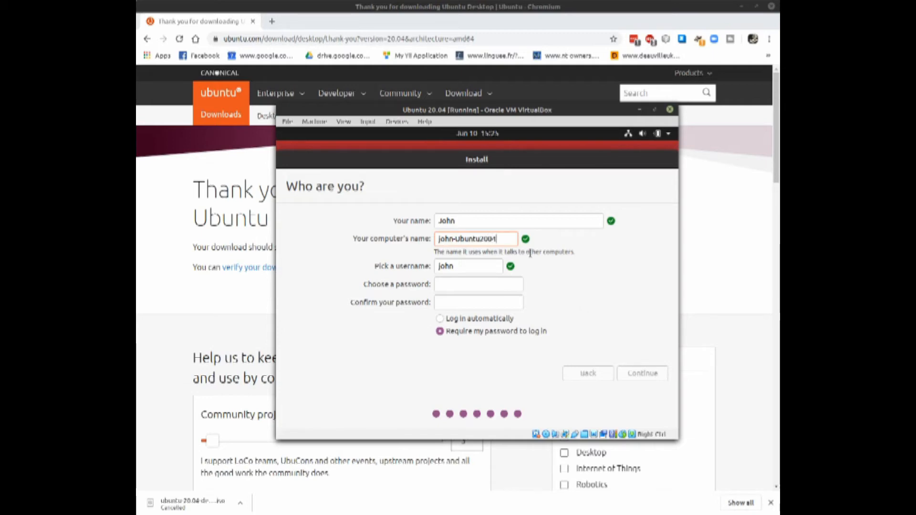
# - Choose and confirm the account password, keeping the password required at login, and continue the installation
pyautogui.click(449, 282)
pyautogui.write('*******')
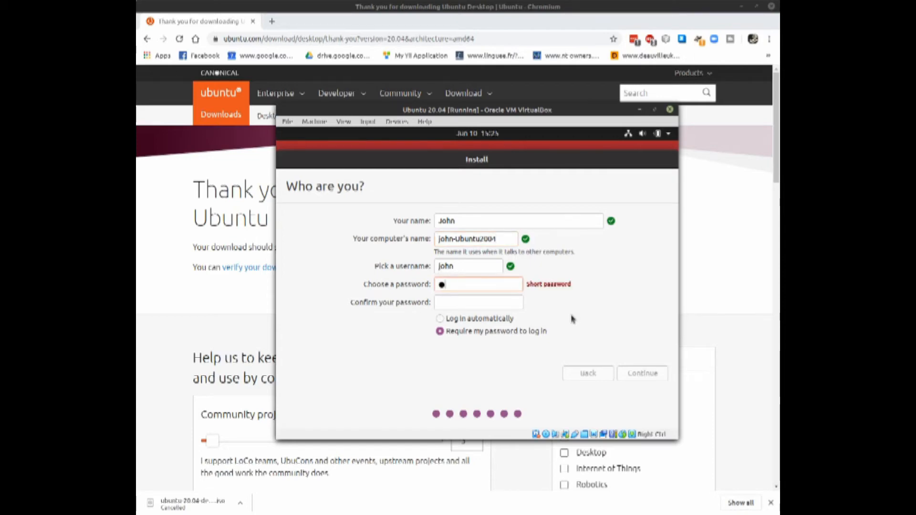
pyautogui.write('*')
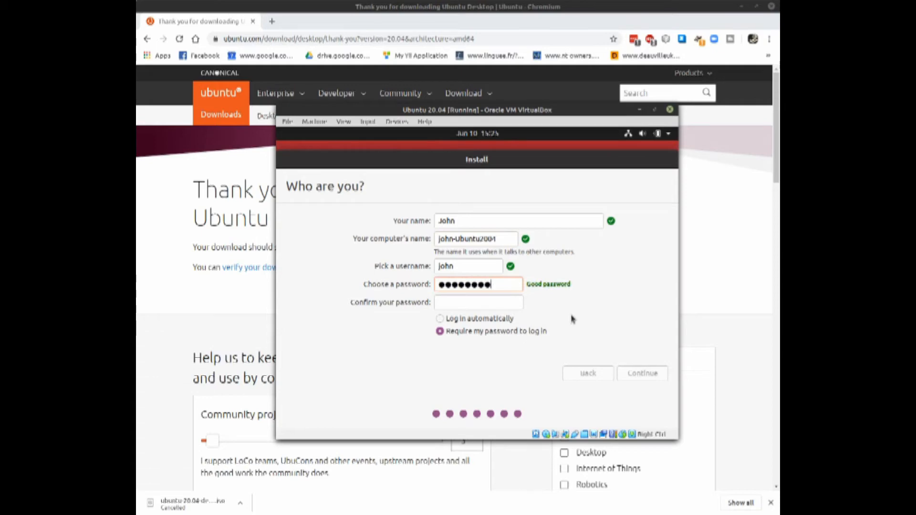
pyautogui.press('Tab')
pyautogui.write('********')
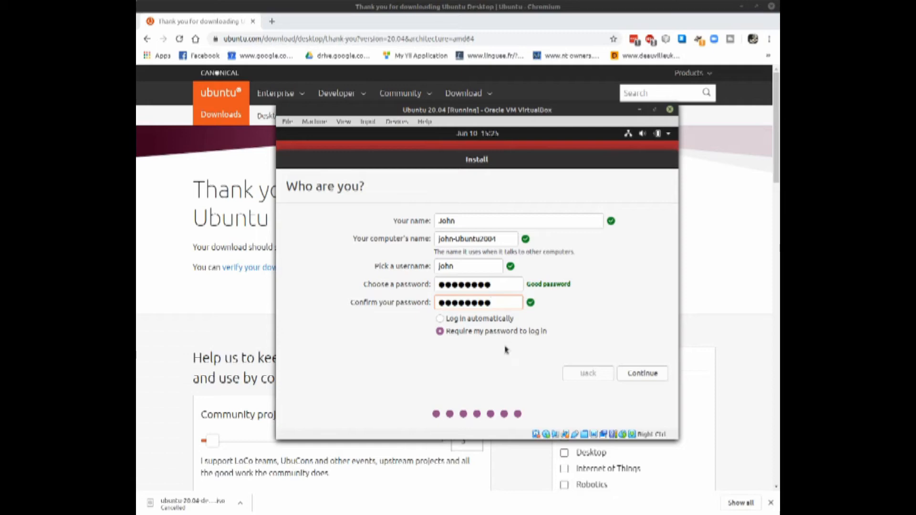
pyautogui.click(637, 372)
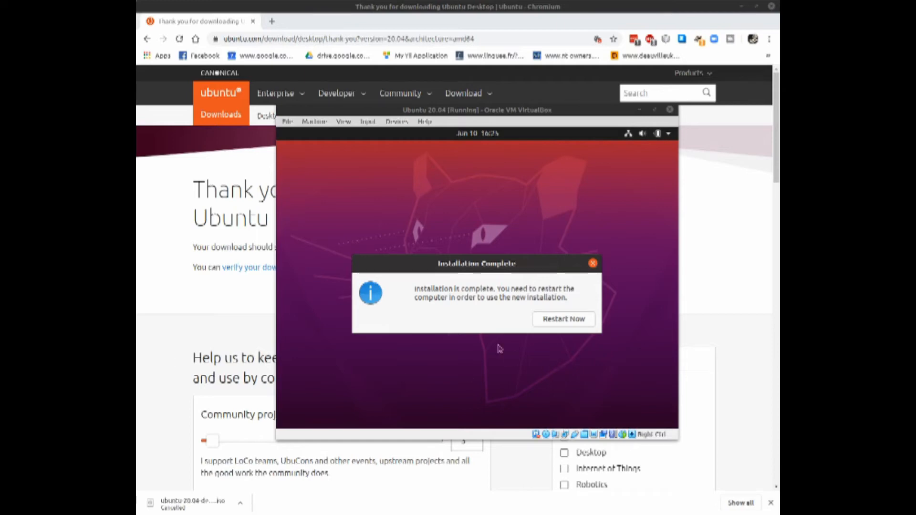
# - Restart the virtual machine into the installed system and log in with the account password
pyautogui.click(563, 319)
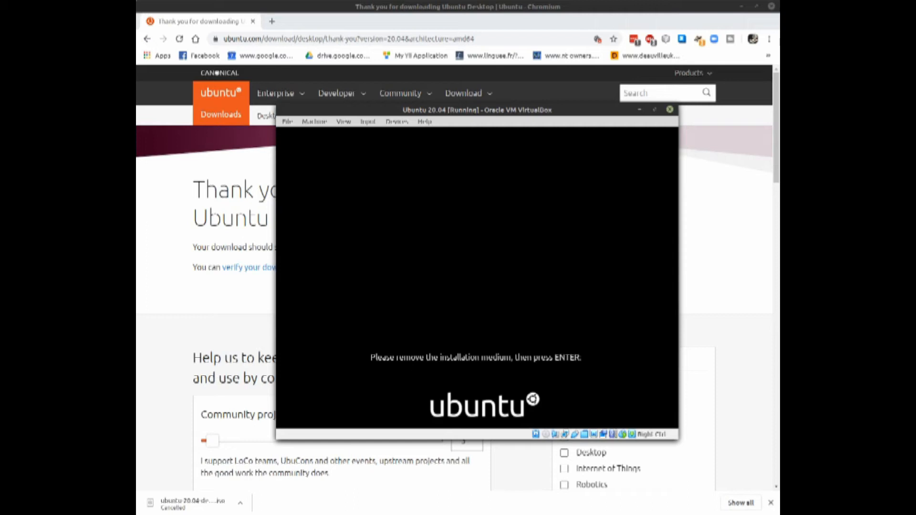
pyautogui.press('Return')
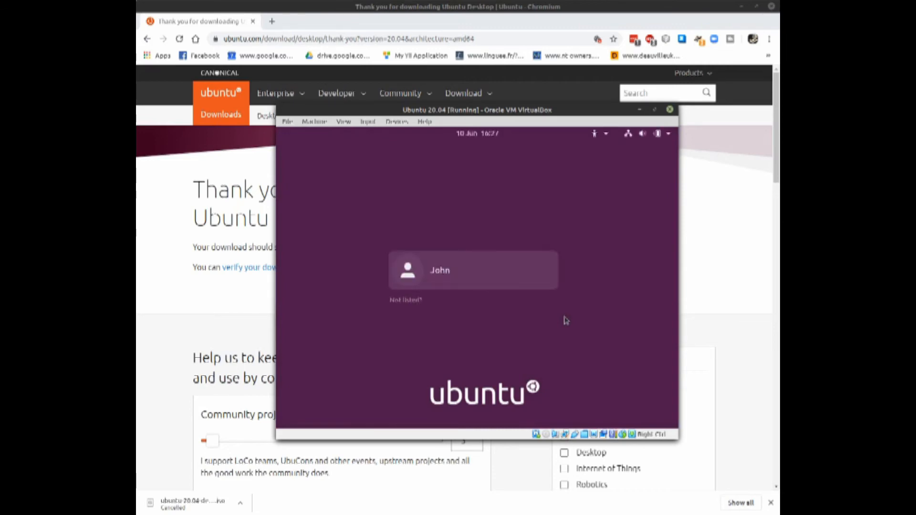
pyautogui.click(448, 279)
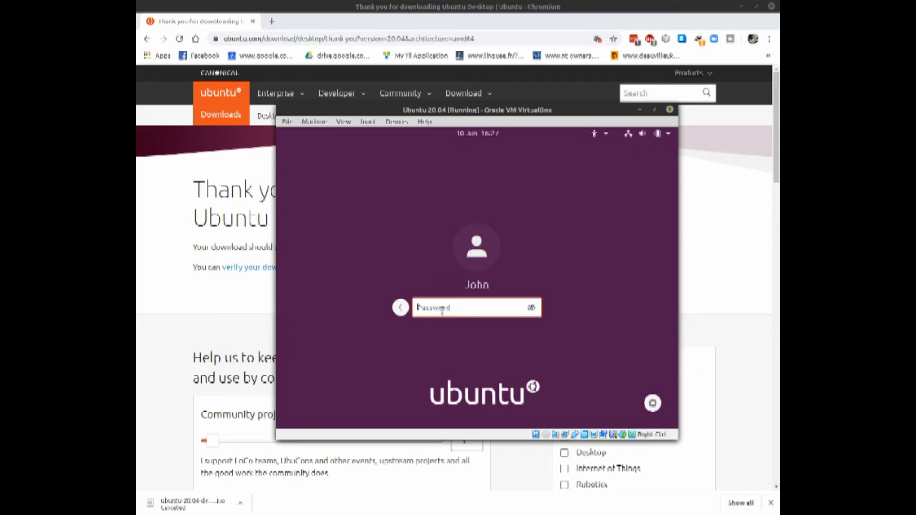
pyautogui.write('•••••••••')
pyautogui.press('Return')
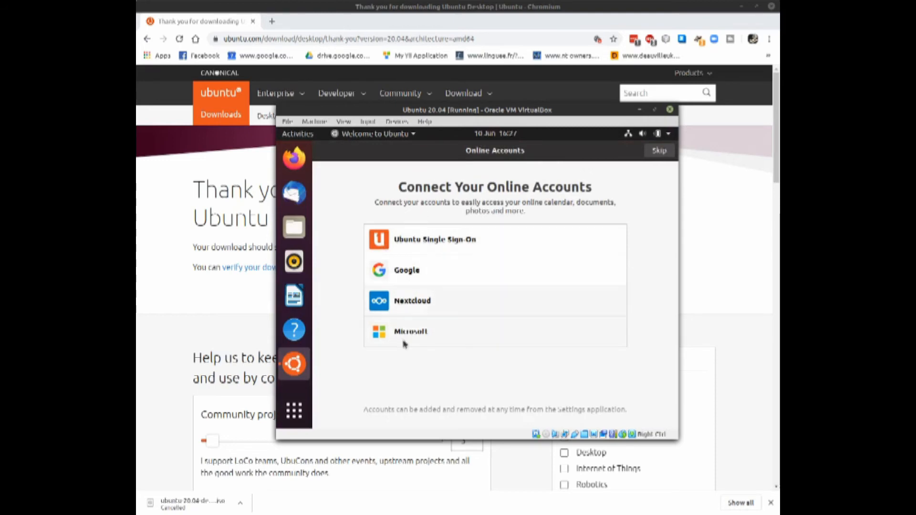
# - Complete the Welcome to Ubuntu setup without online accounts, Livepatch or location services, and choose not to send system info
pyautogui.click(659, 152)
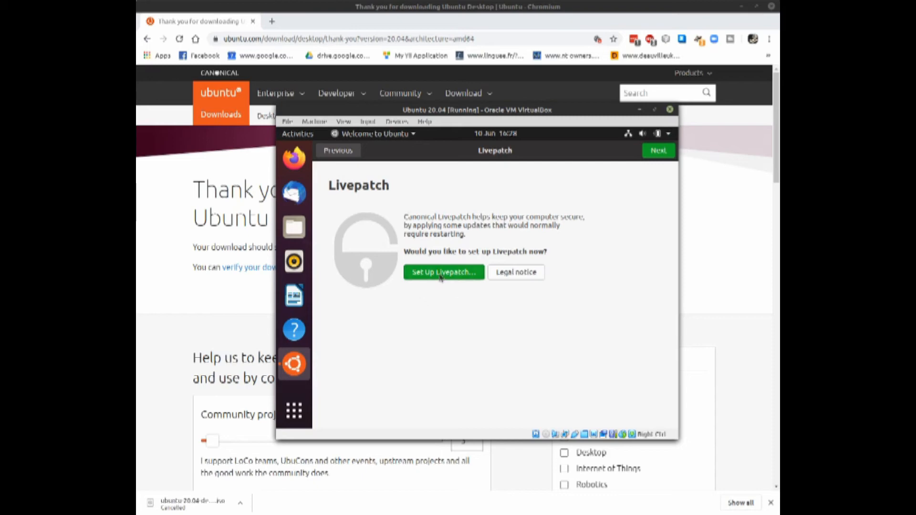
pyautogui.click(659, 151)
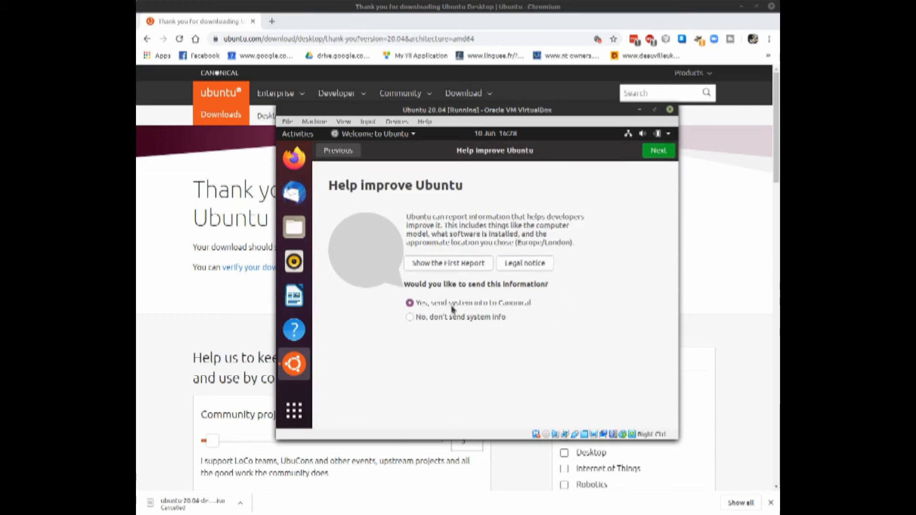
pyautogui.click(502, 319)
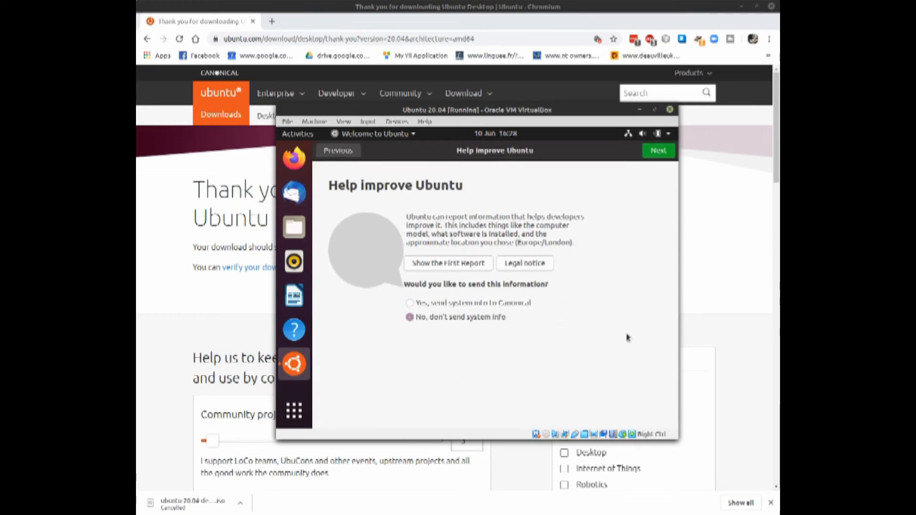
pyautogui.click(652, 152)
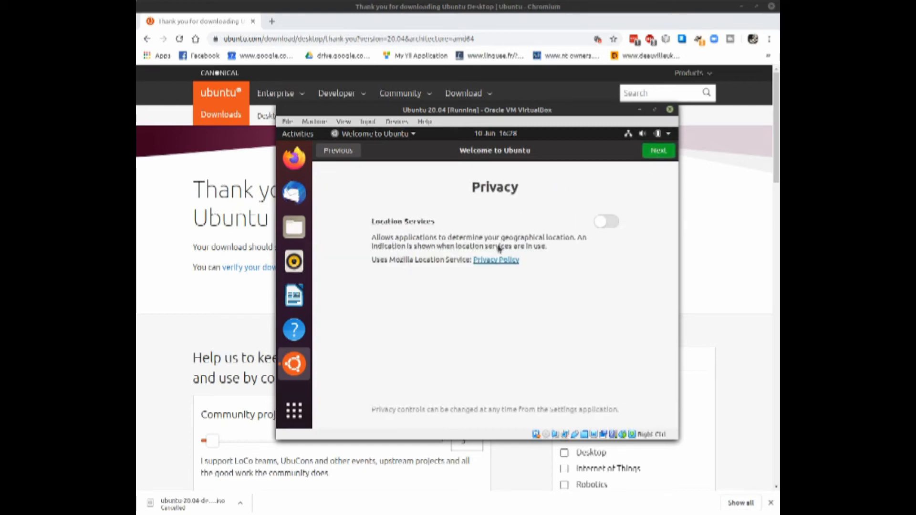
pyautogui.click(657, 152)
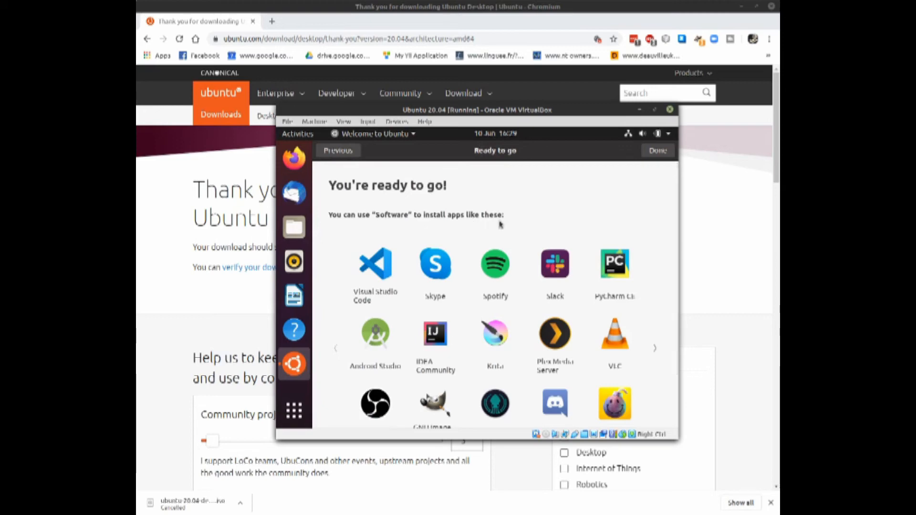
pyautogui.click(657, 152)
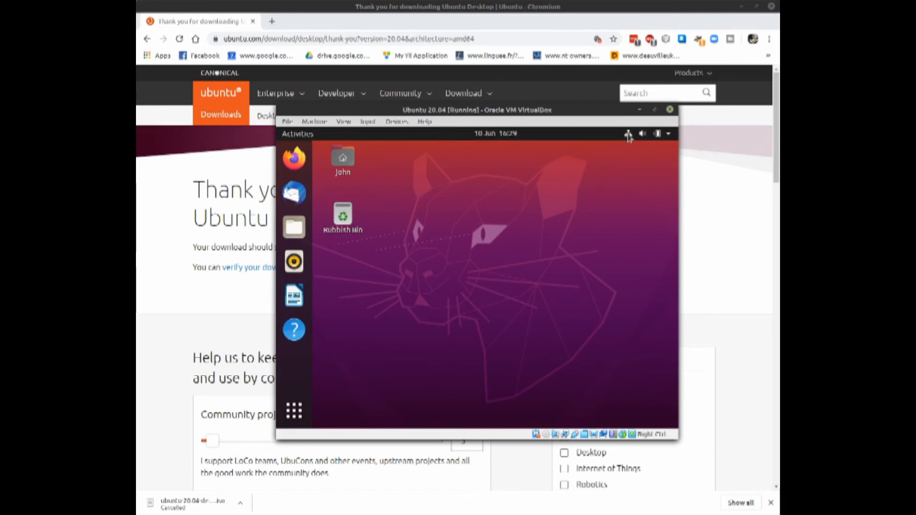
# - Set the Dock icon size to 36 in the system's Appearance settings
pyautogui.click(671, 139)
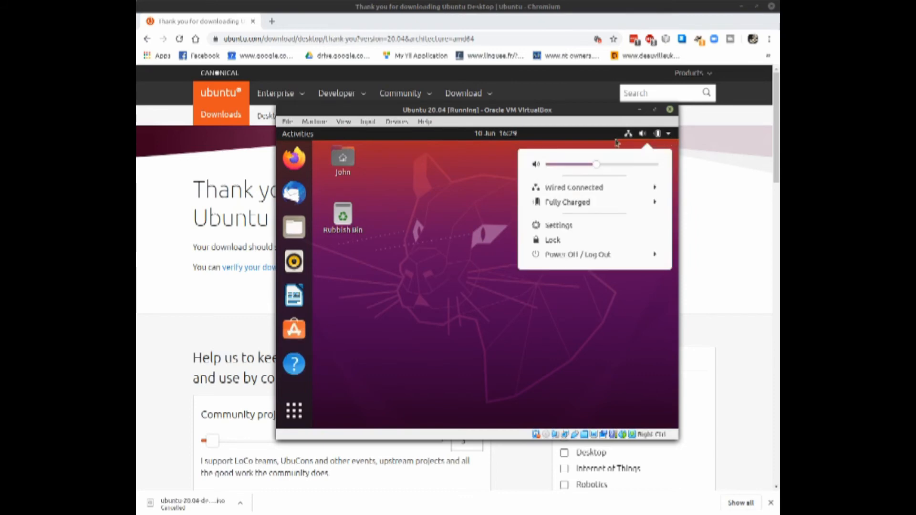
pyautogui.click(548, 228)
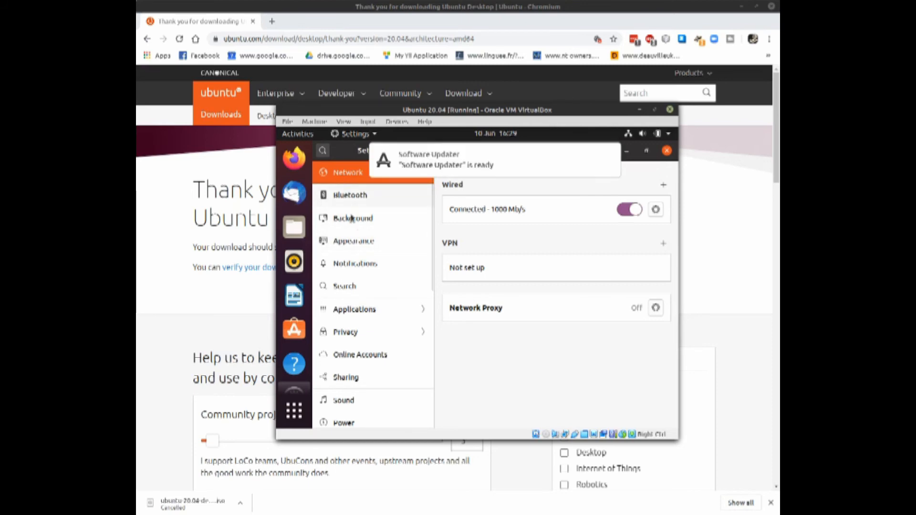
pyautogui.click(361, 244)
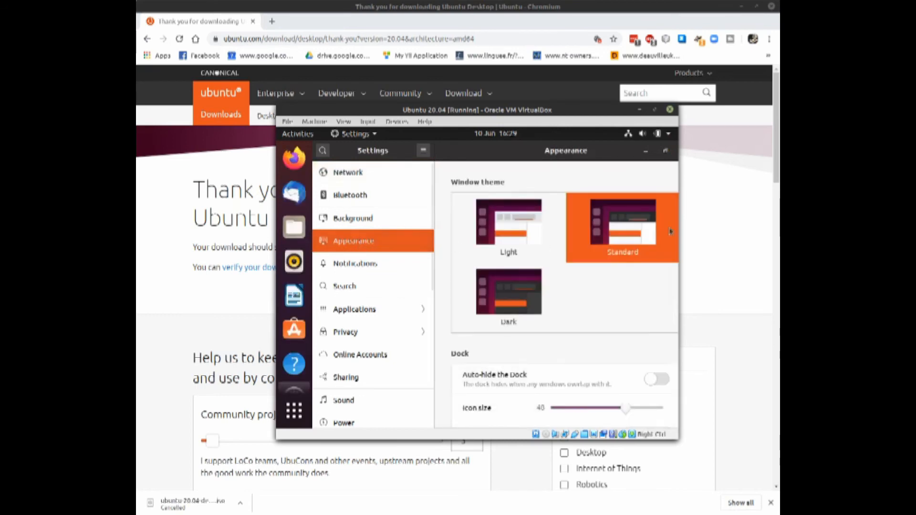
pyautogui.scroll(-2, 606, 310)
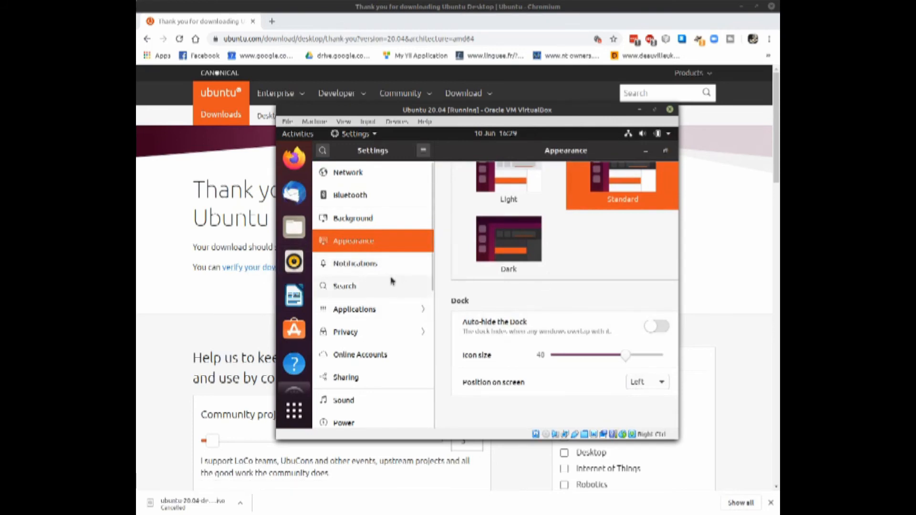
pyautogui.moveTo(627, 359); pyautogui.dragTo(593, 358)
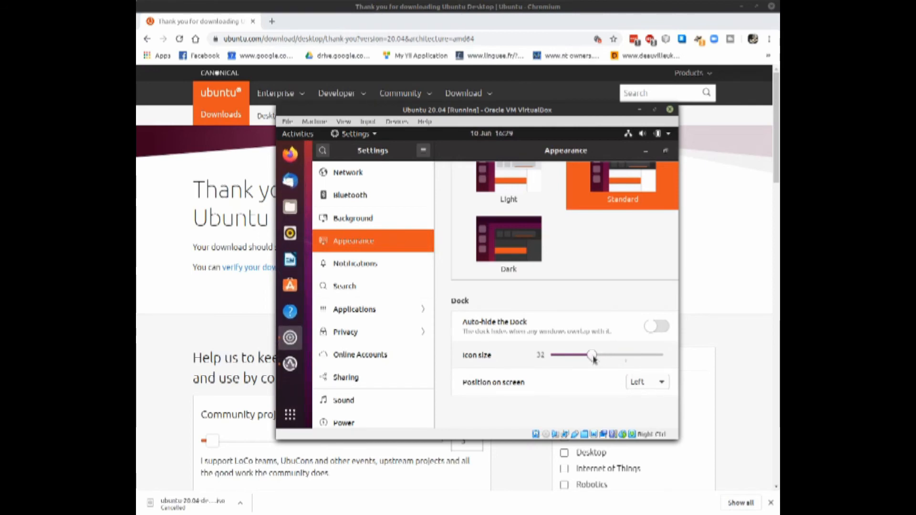
pyautogui.moveTo(595, 359); pyautogui.dragTo(598, 359)
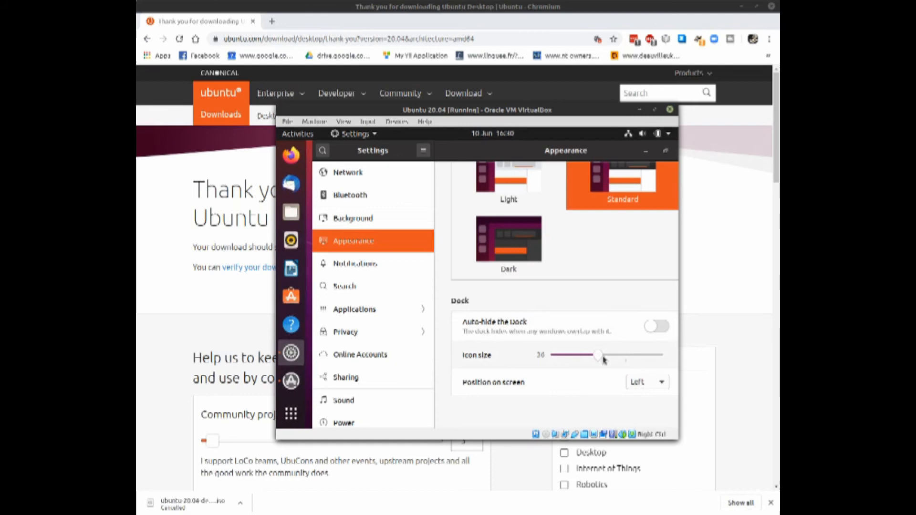
# - Reduce the Dock icon size to 30 in the Appearance settings
pyautogui.moveTo(600, 358); pyautogui.dragTo(587, 360)
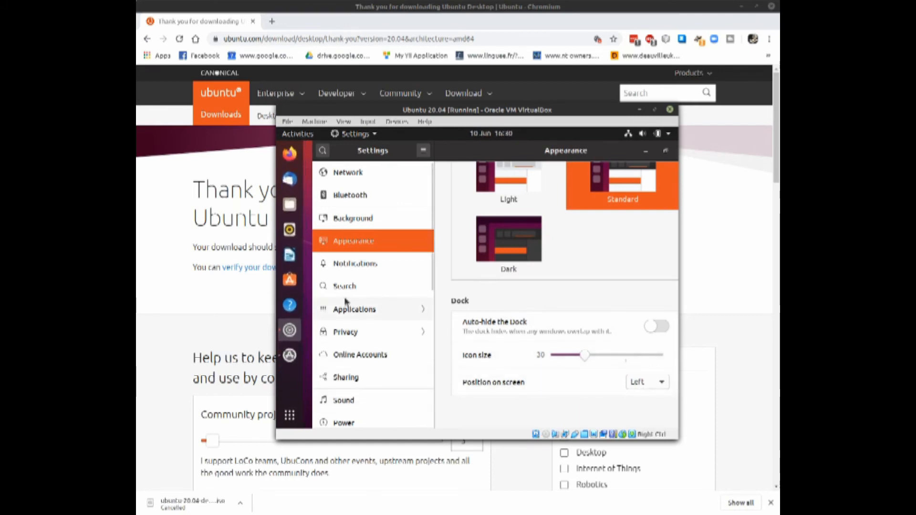
# - Review the Notifications settings, the Applications list and the remaining categories of the system settings
pyautogui.click(364, 266)
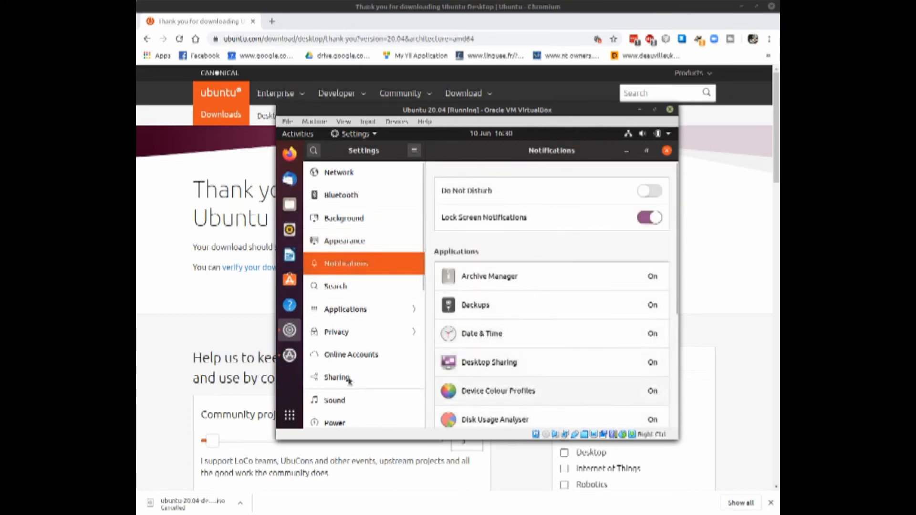
pyautogui.click(355, 310)
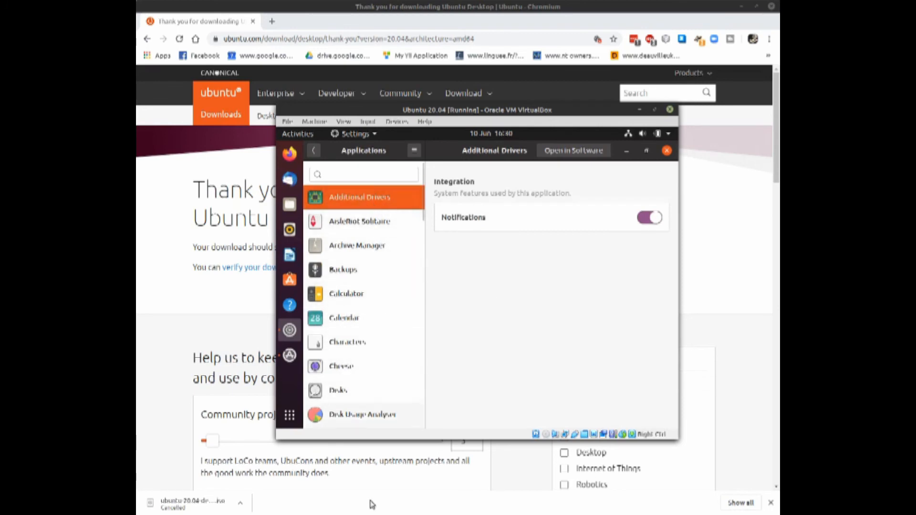
pyautogui.scroll(-6, 368, 296)
pyautogui.scroll(-4, 363, 319)
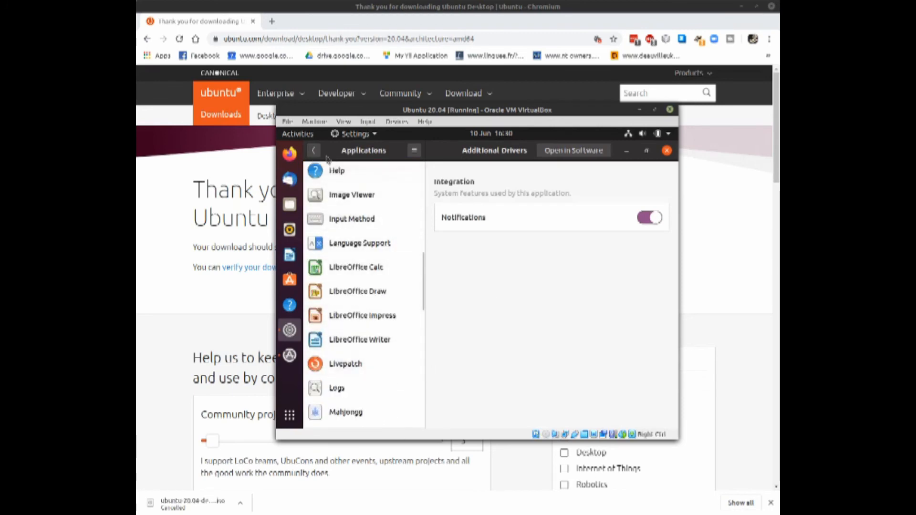
pyautogui.click(313, 152)
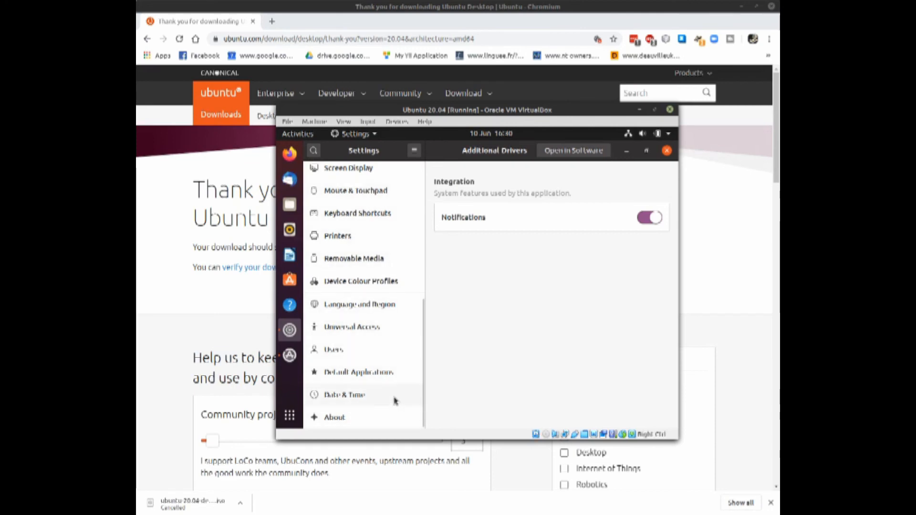
pyautogui.scroll(3, 395, 399)
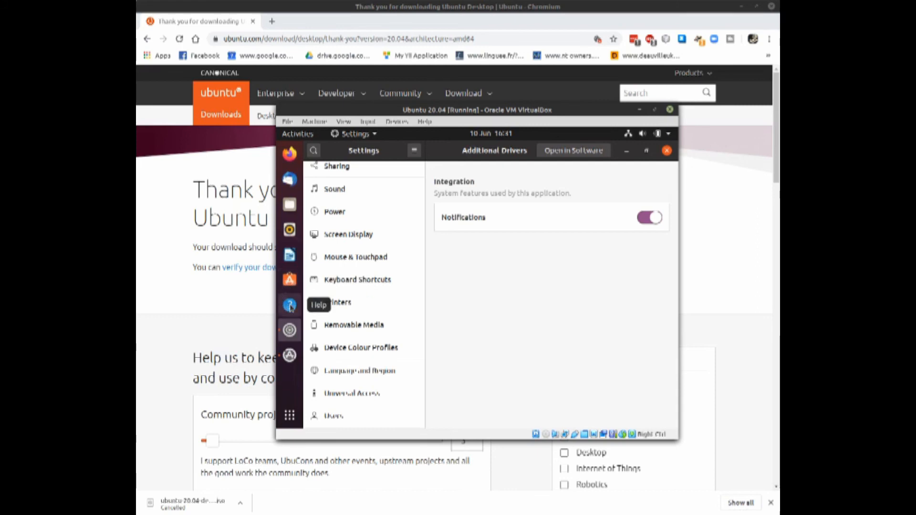
# - Show all installed applications in the overview and activate the application search
pyautogui.click(291, 416)
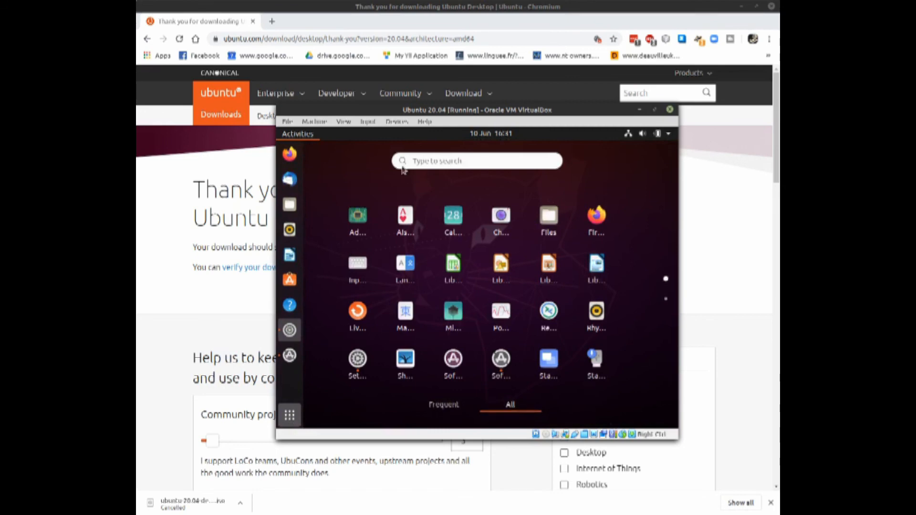
pyautogui.click(433, 161)
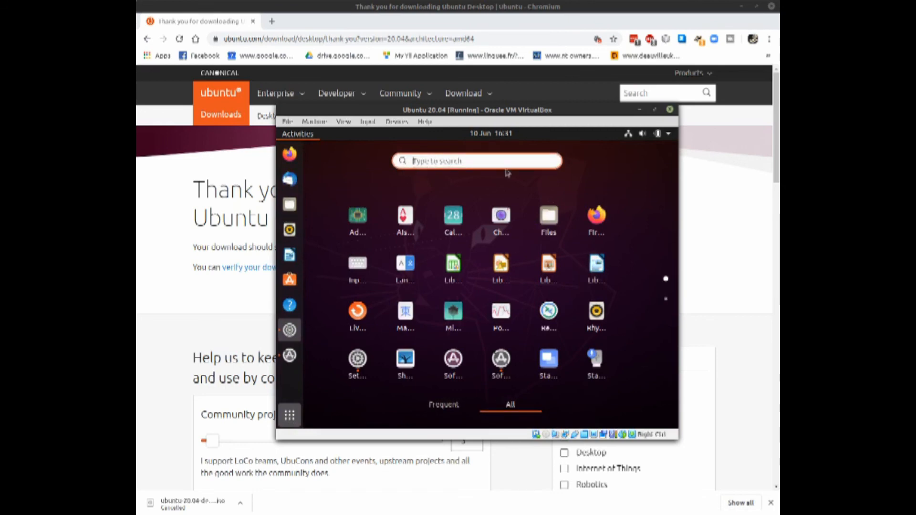
pyautogui.hotkey('ctrl', 'alt', 't')
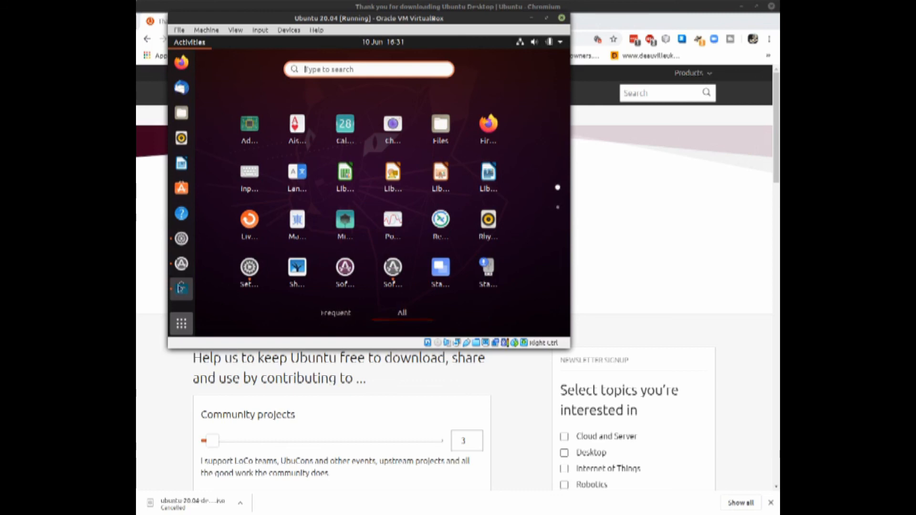
# - Open the Ubuntu software store and look over the editor's picks and categories on its Explore page
pyautogui.click(182, 188)
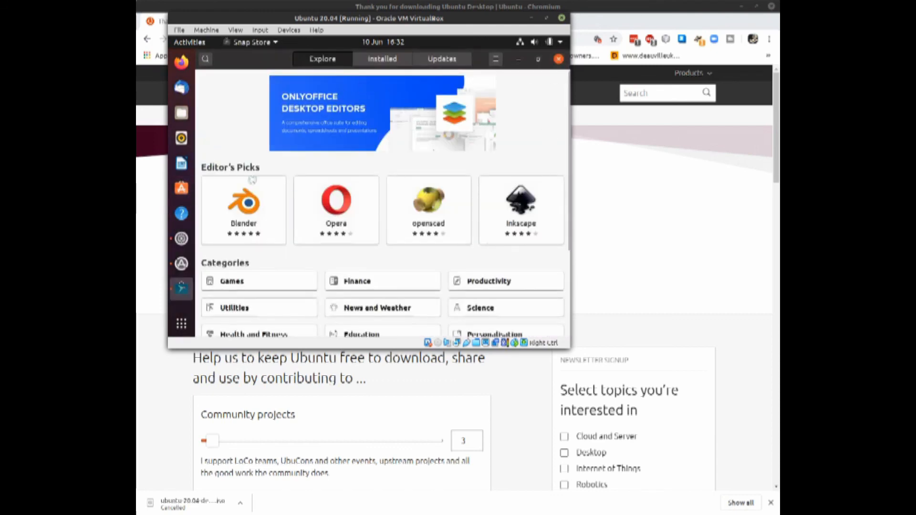
pyautogui.scroll(-3, 337, 218)
pyautogui.scroll(2, 343, 218)
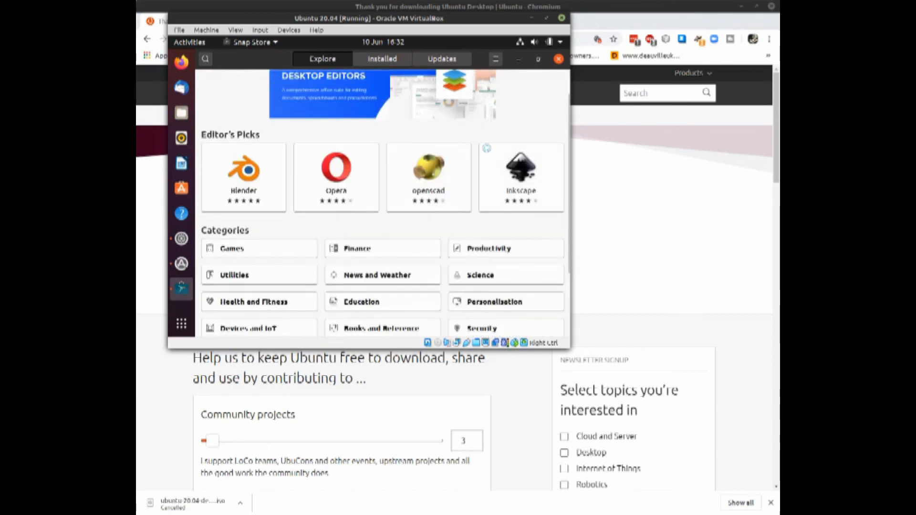
# - Return to the system Settings window and look back through its list of categories
pyautogui.click(182, 238)
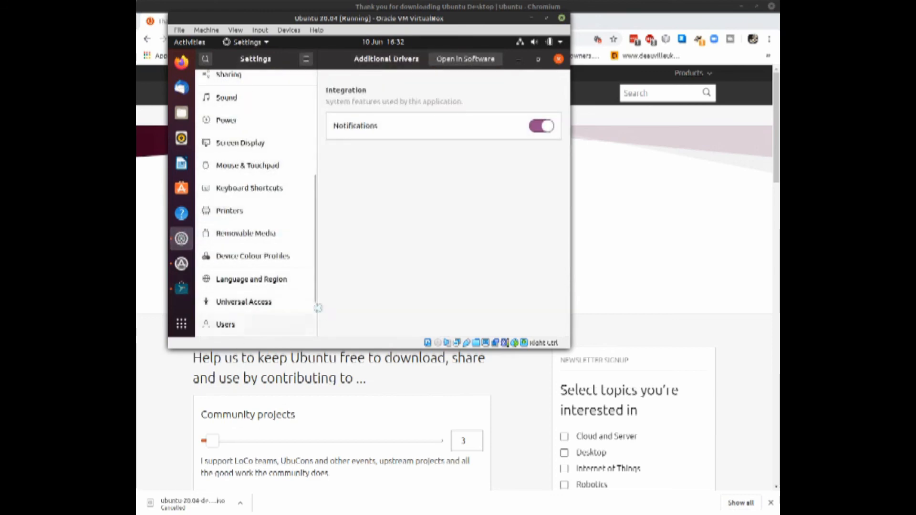
pyautogui.scroll(3, 298, 308)
pyautogui.scroll(1, 297, 303)
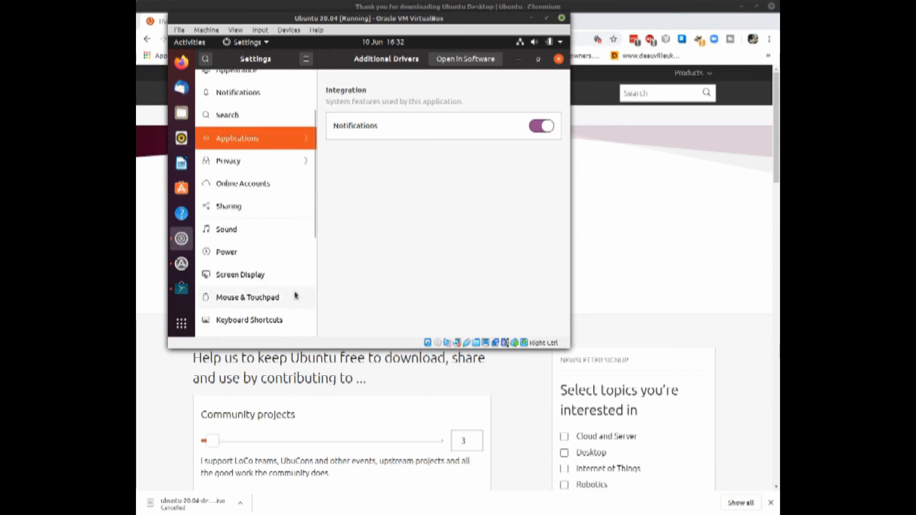